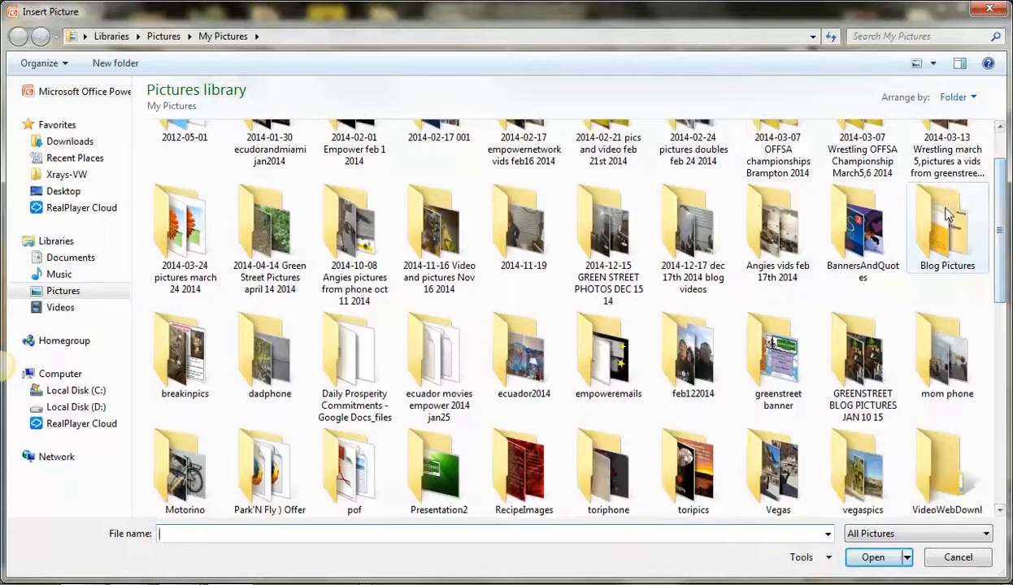
Fill the second slide's background with the "psycadelic" picture from the Blog Pictures folder.
double_click(947, 213)
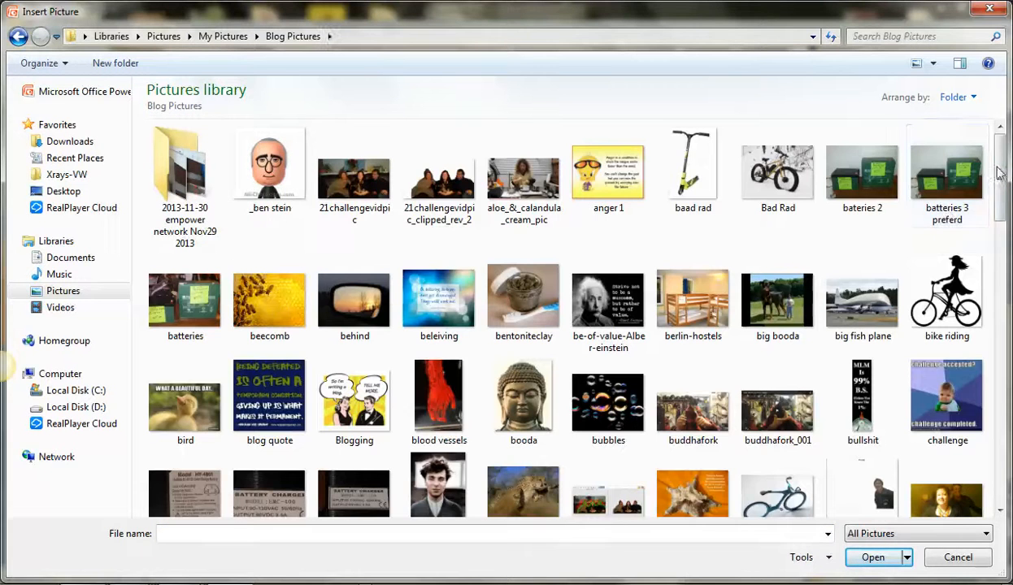
drag(1000, 159, 1005, 431)
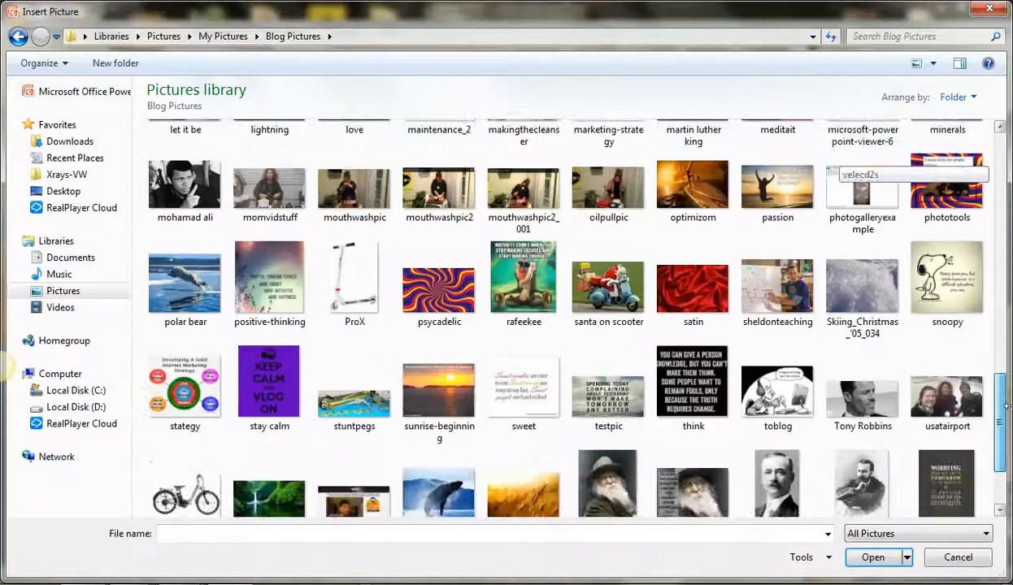
click(423, 294)
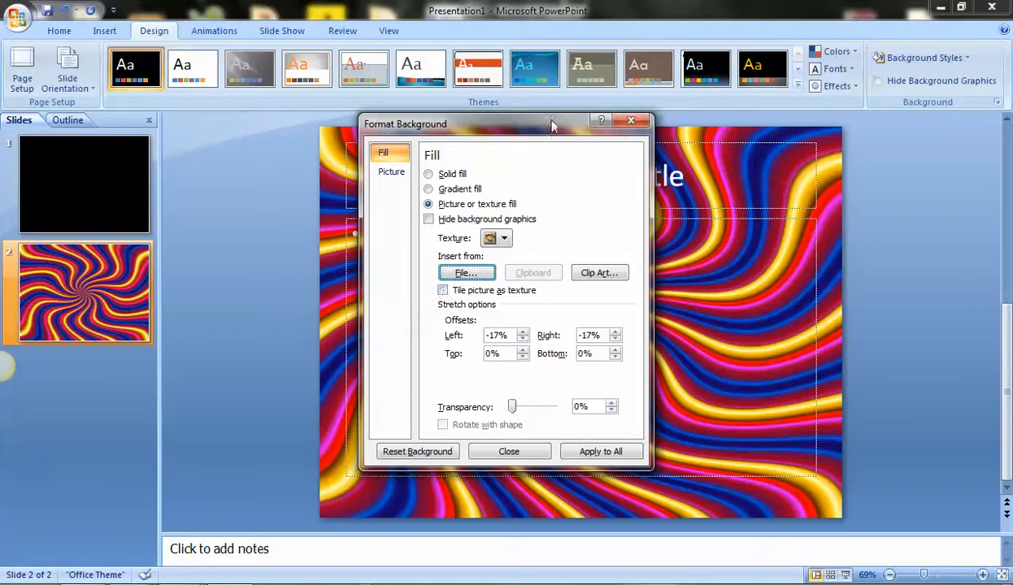
click(631, 121)
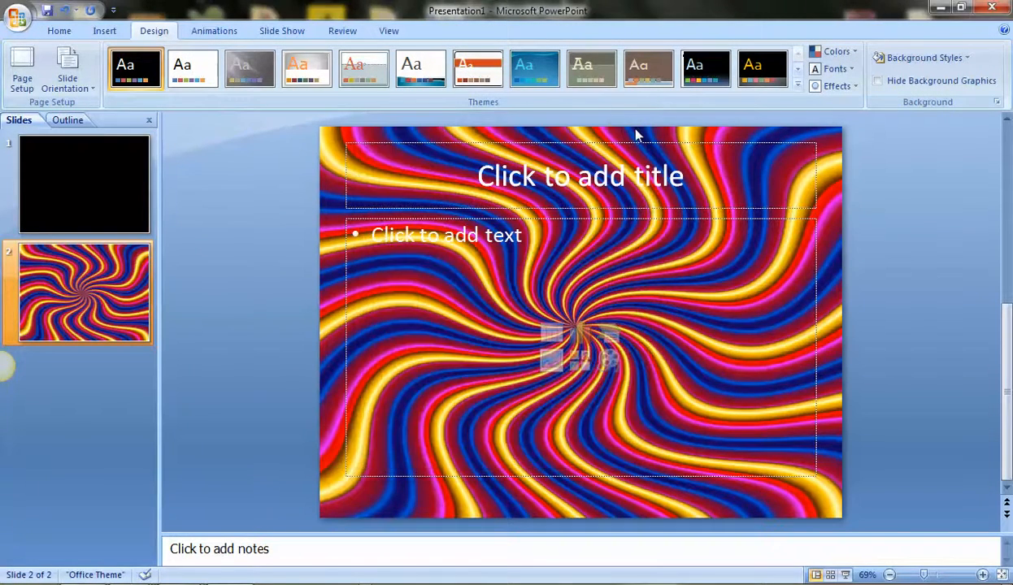
Enter "Heading" in the title placeholder of the second slide.
click(533, 143)
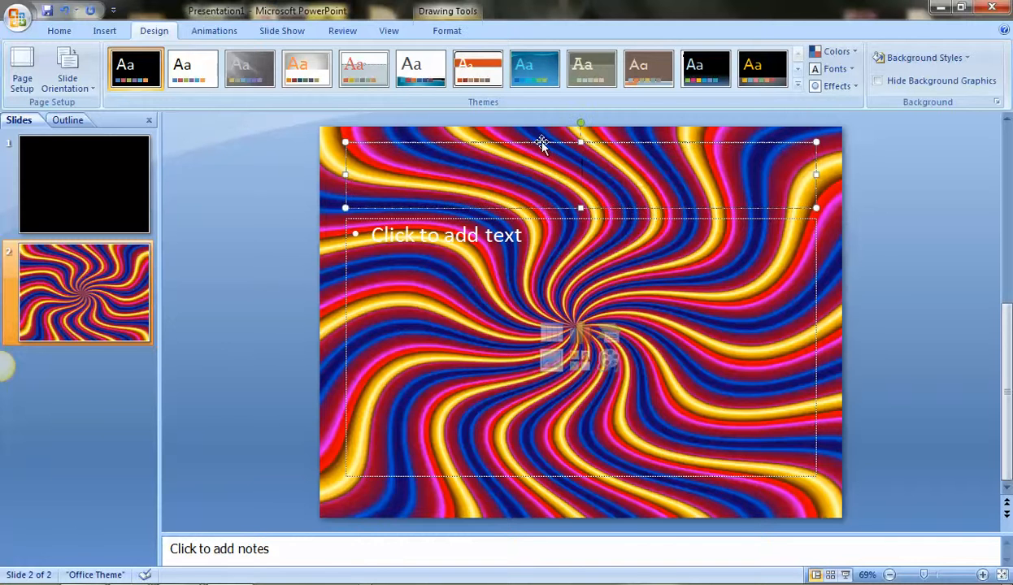
click(542, 143)
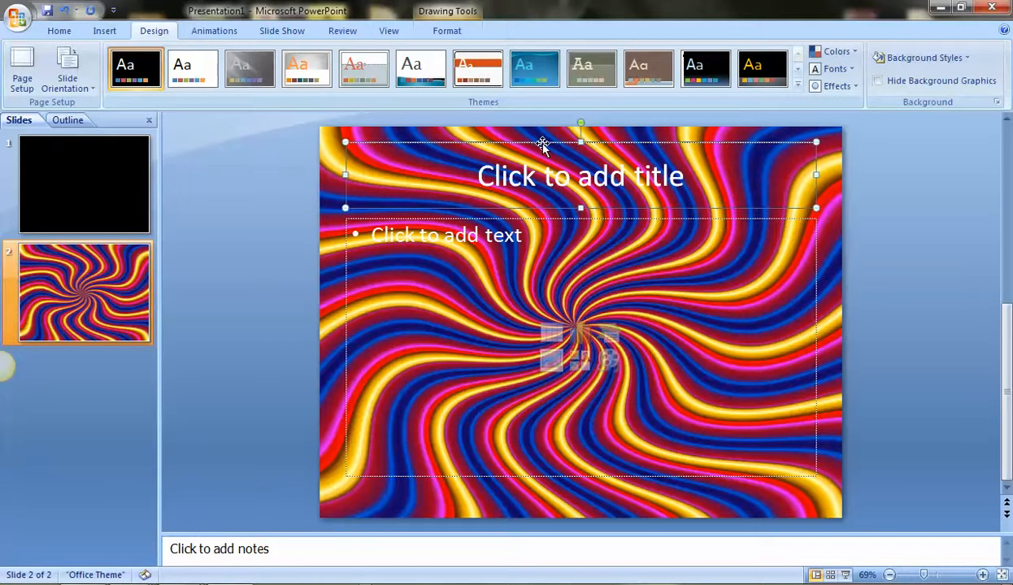
click(541, 174)
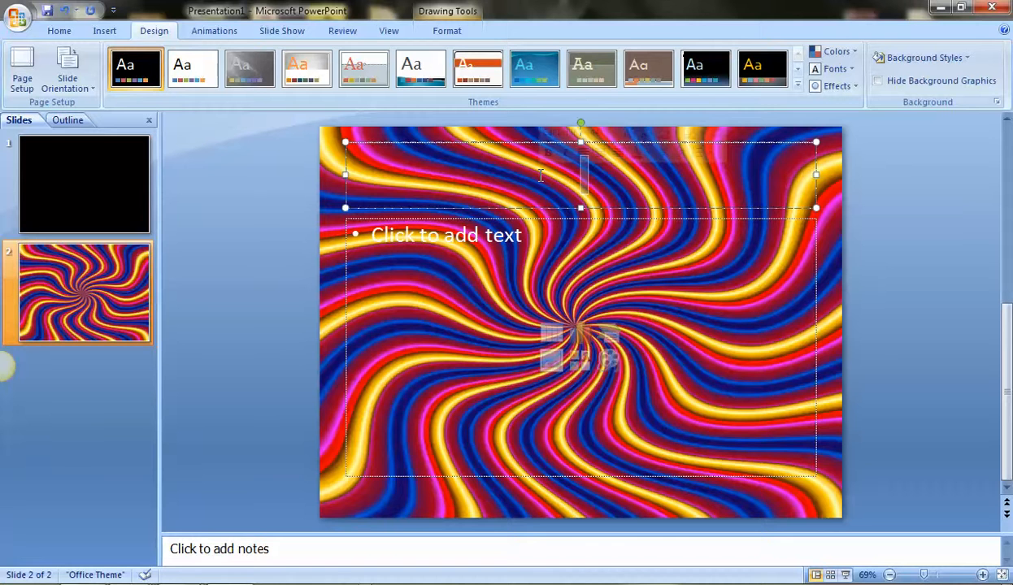
text(Heading)
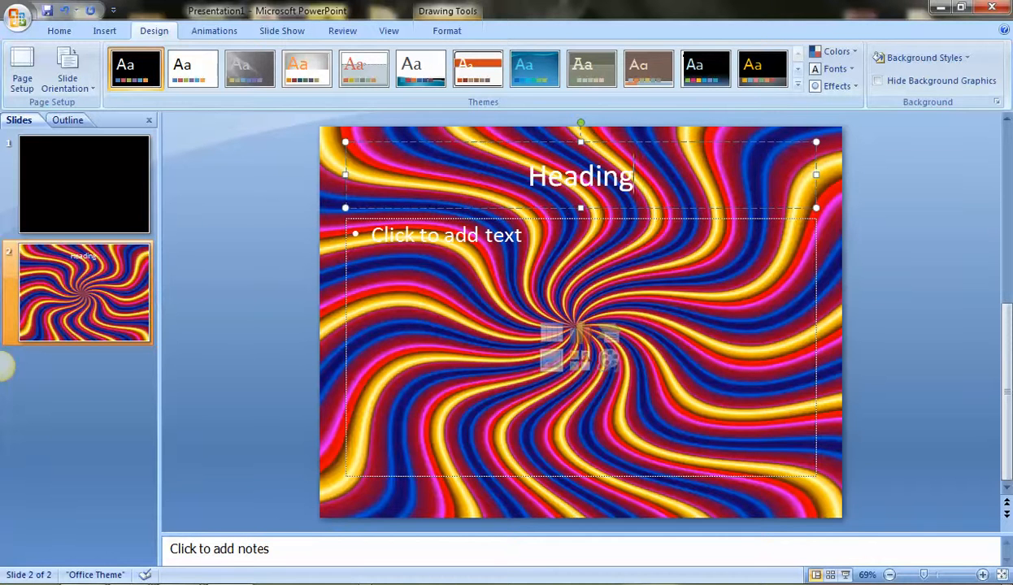
Fill the title box with solid white.
click(537, 144)
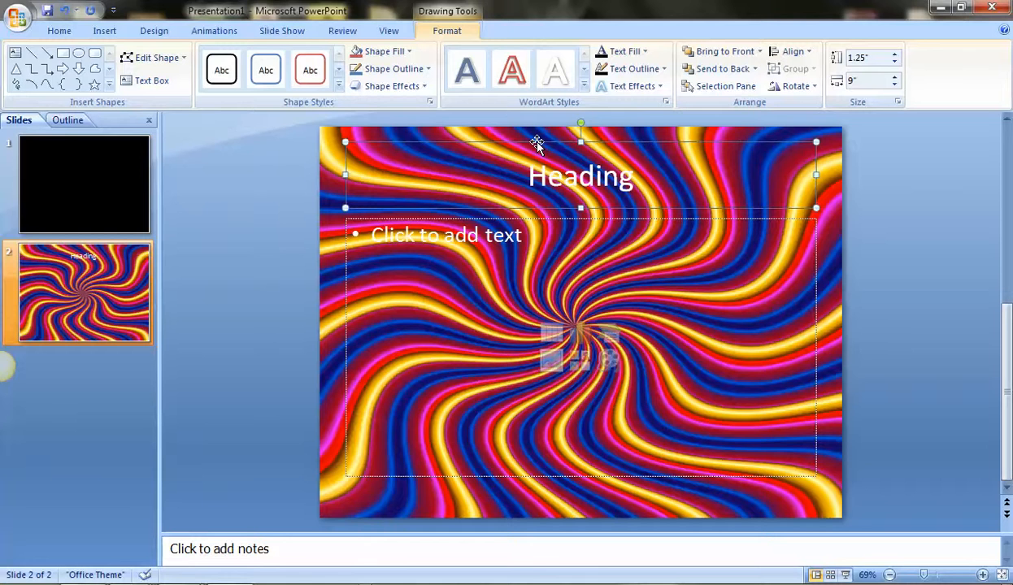
click(396, 54)
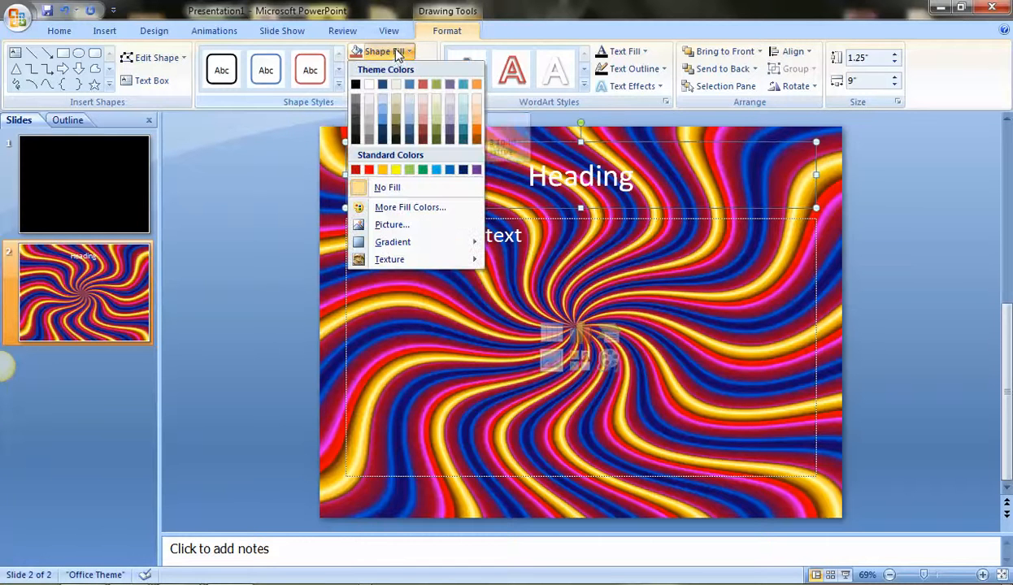
click(361, 85)
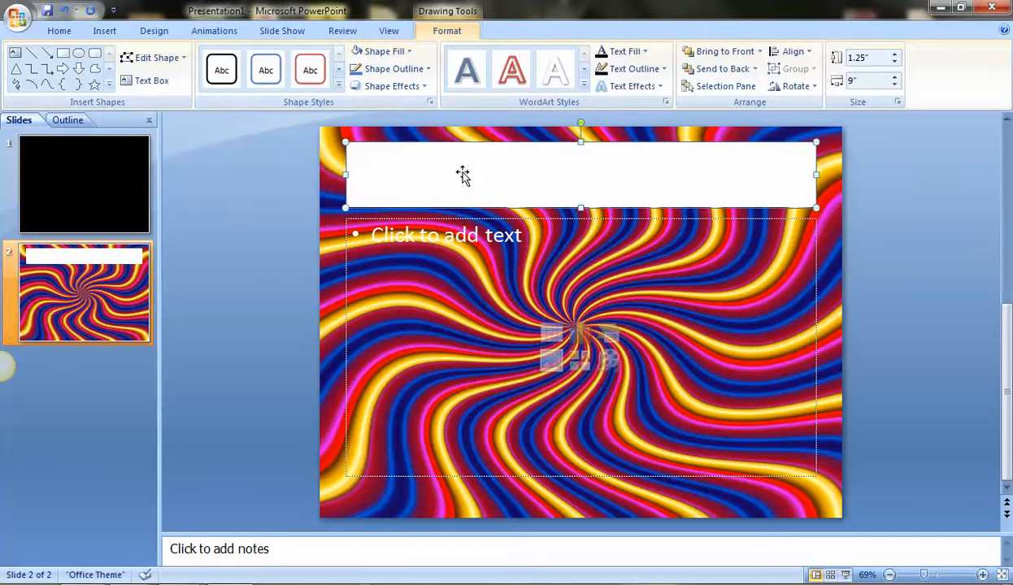
Change the "Heading" title text to red.
click(619, 176)
text(Heading)
double_click(621, 171)
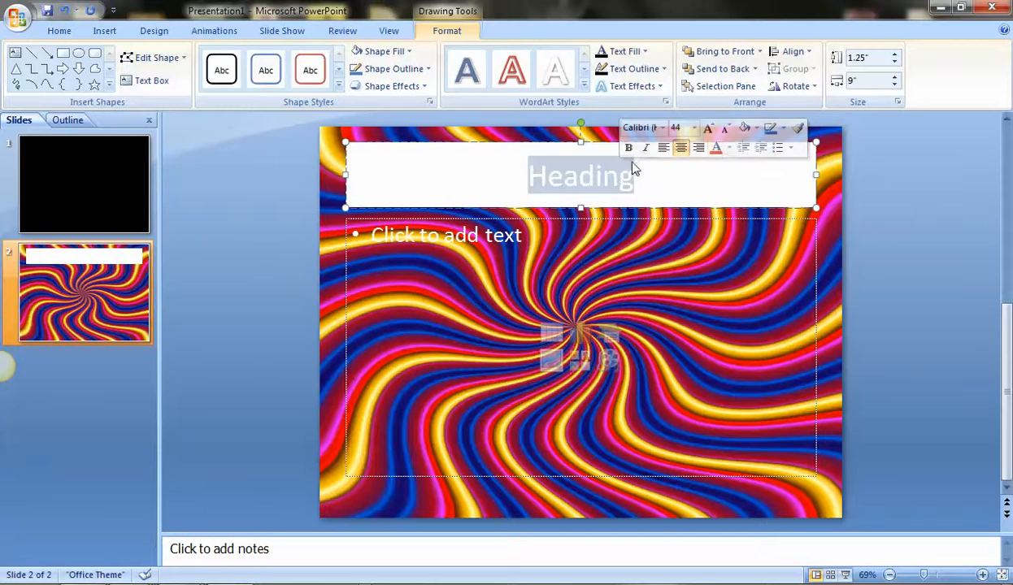
click(715, 149)
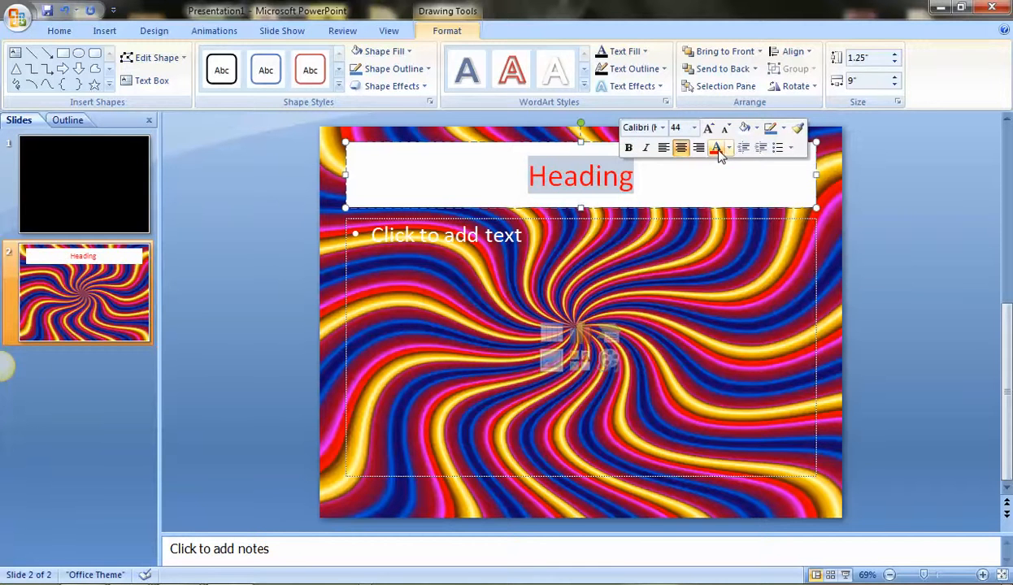
Apply a 10 Point soft edges effect to the white title box.
click(435, 156)
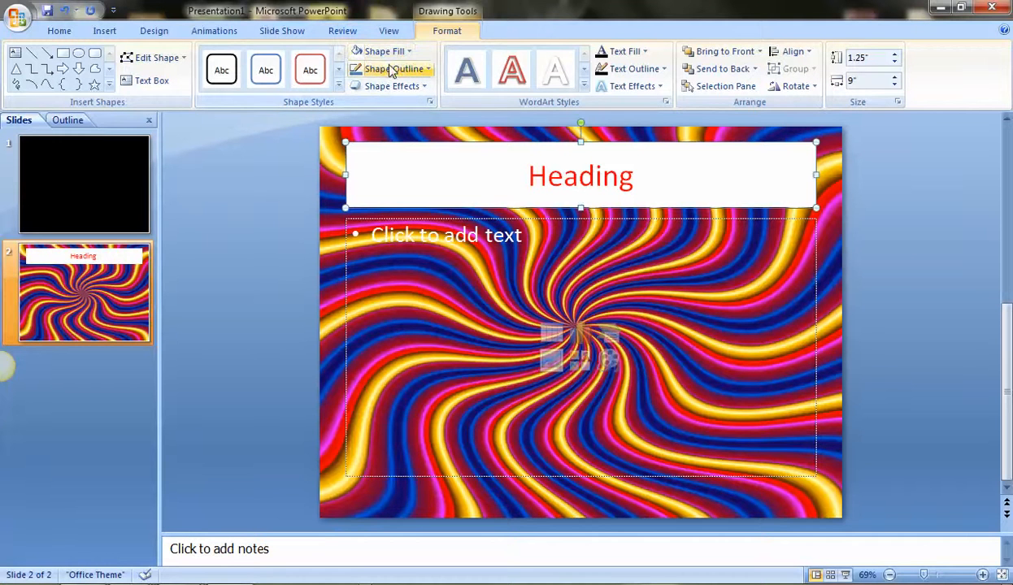
click(398, 88)
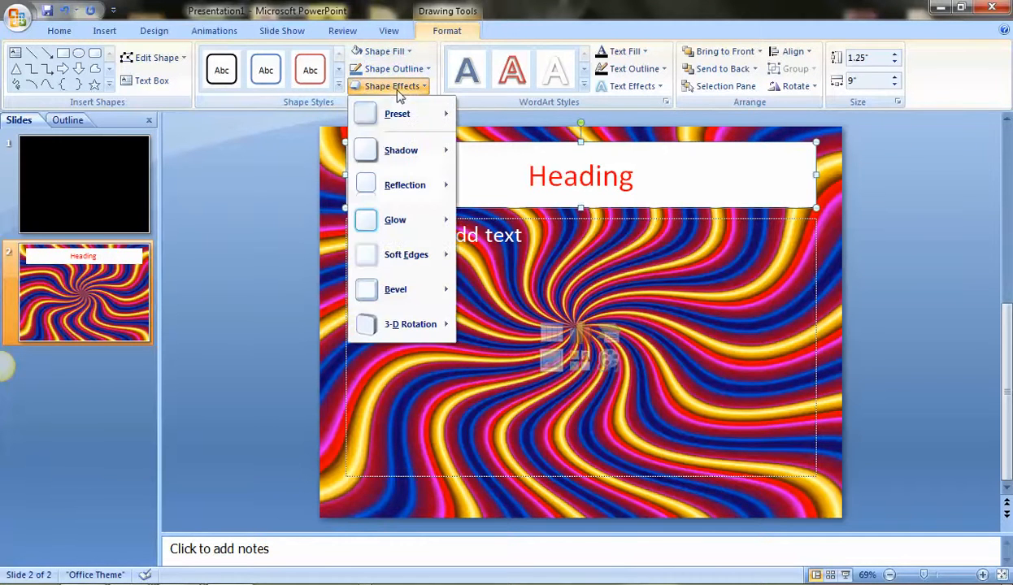
mouse_move(418, 255)
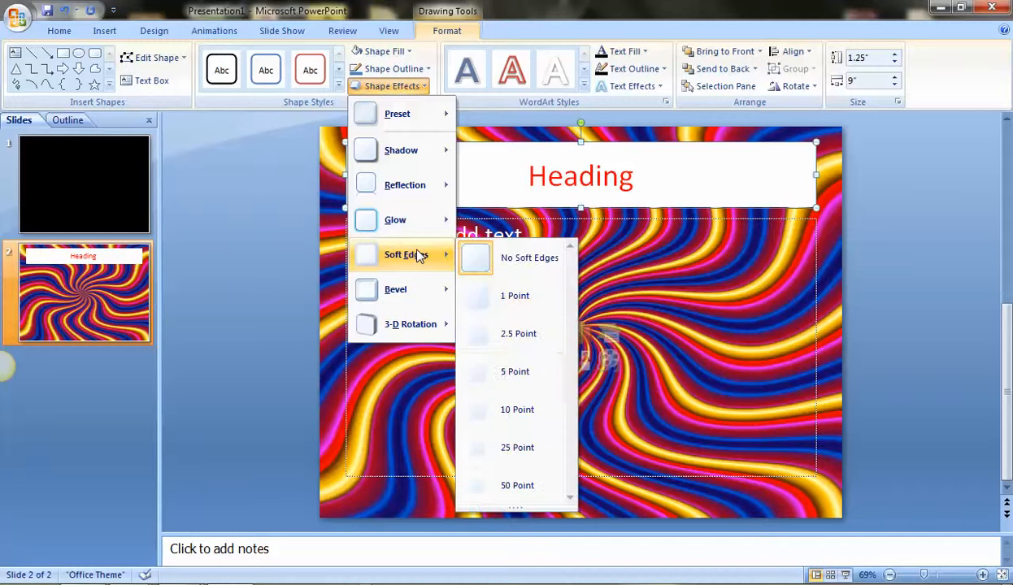
click(526, 413)
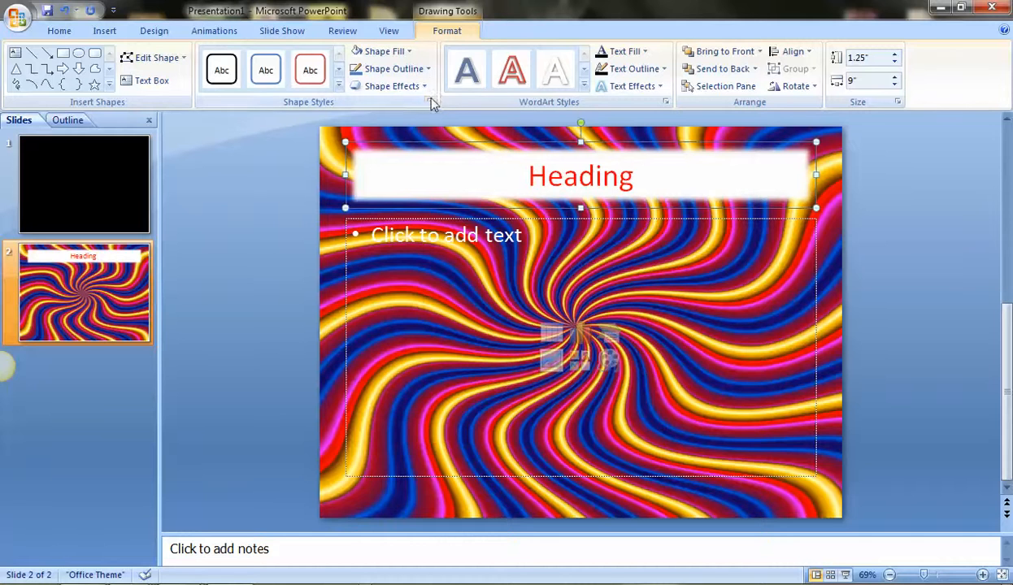
Set the title box's solid fill transparency to 18%.
click(430, 102)
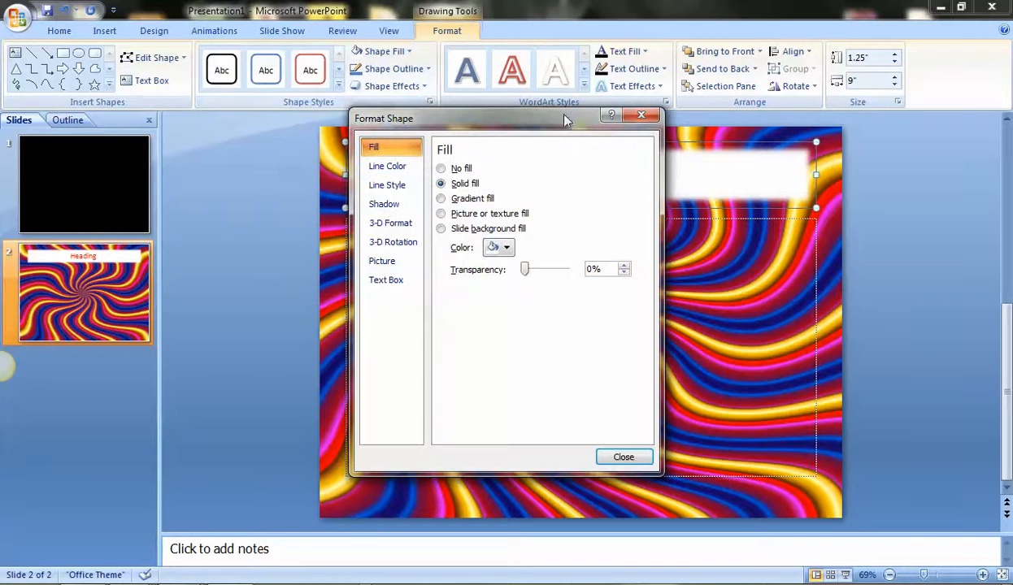
drag(567, 126, 368, 122)
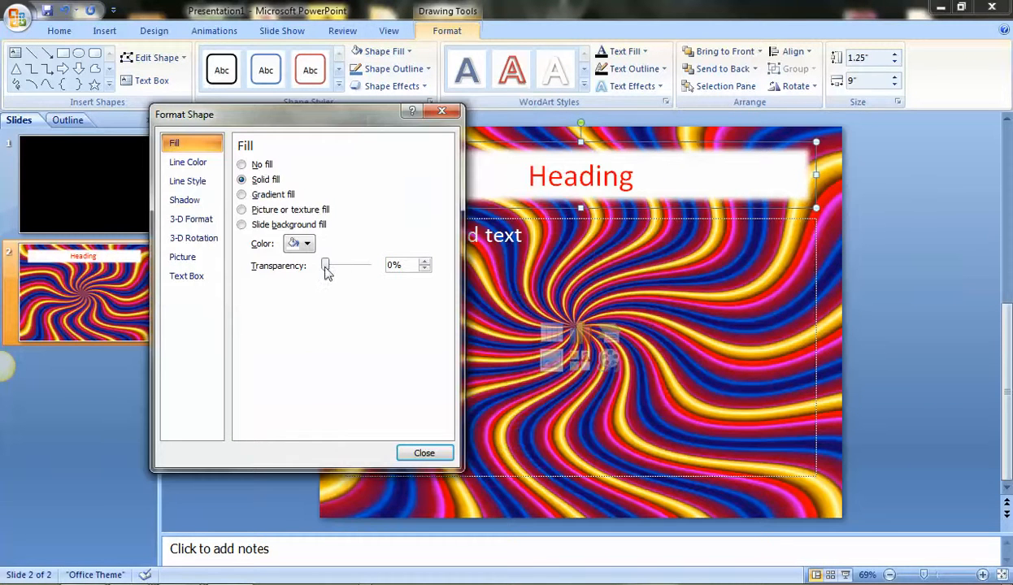
mouse_move(328, 271)
mouse_down()
mouse_move(353, 270)
mouse_move(342, 279)
mouse_move(326, 264)
mouse_move(336, 279)
mouse_up()
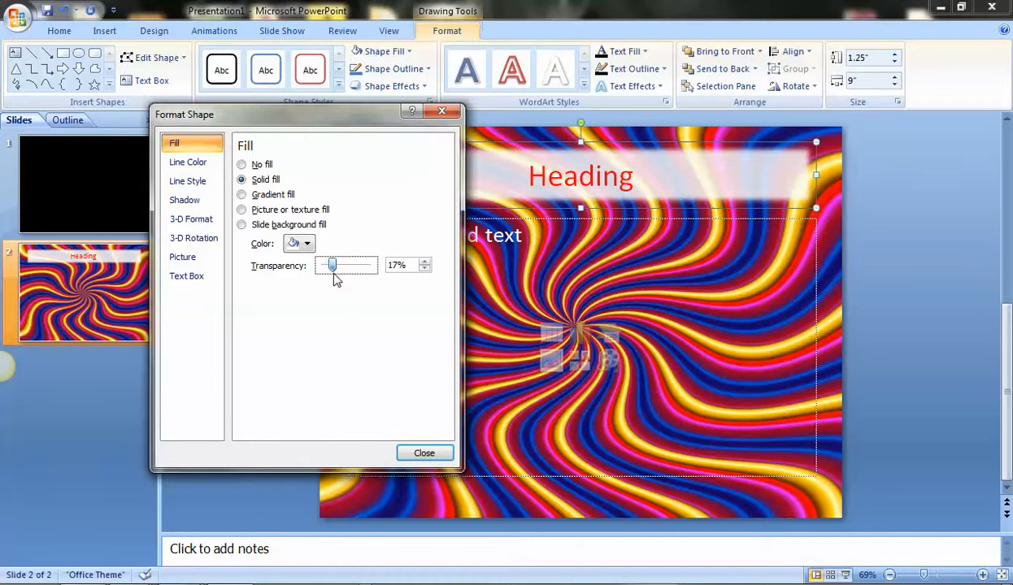
click(445, 112)
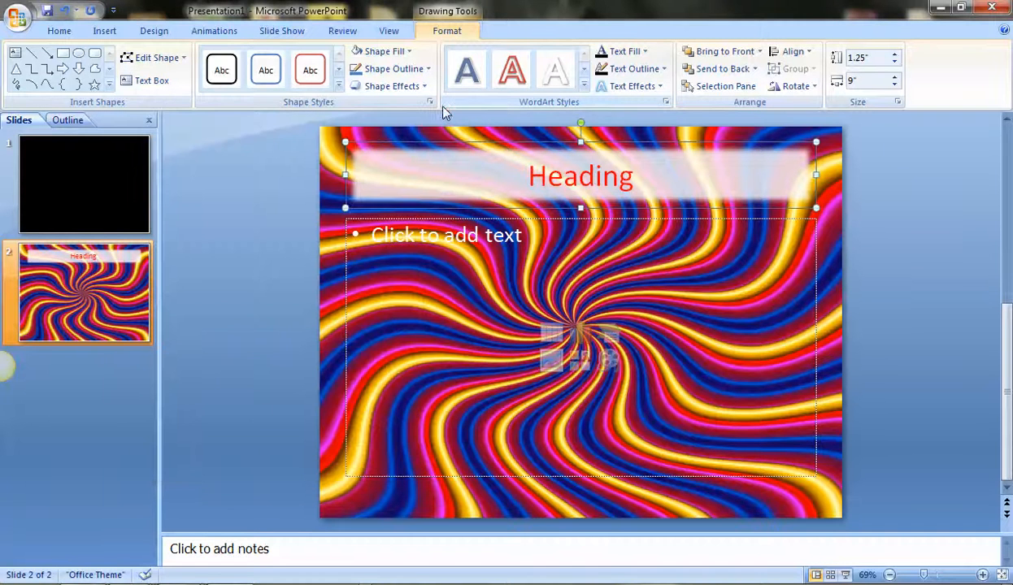
Delete the empty text placeholder below the title.
click(466, 217)
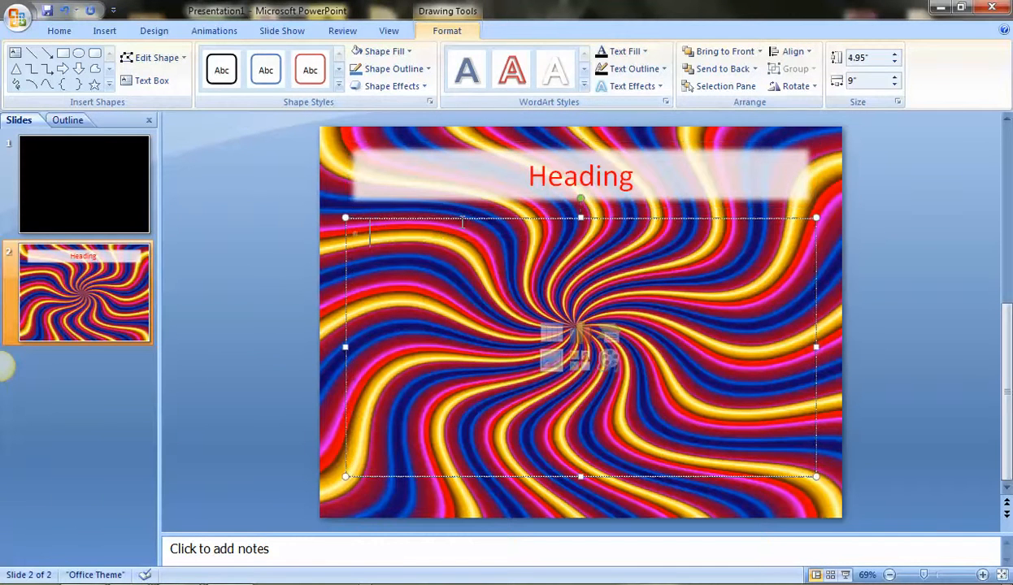
click(457, 219)
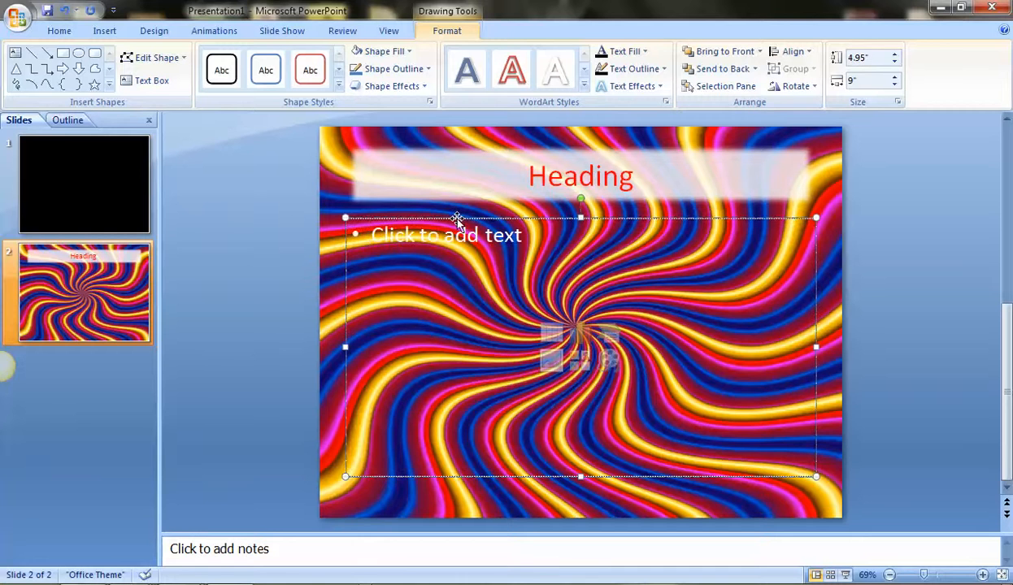
key(Delete)
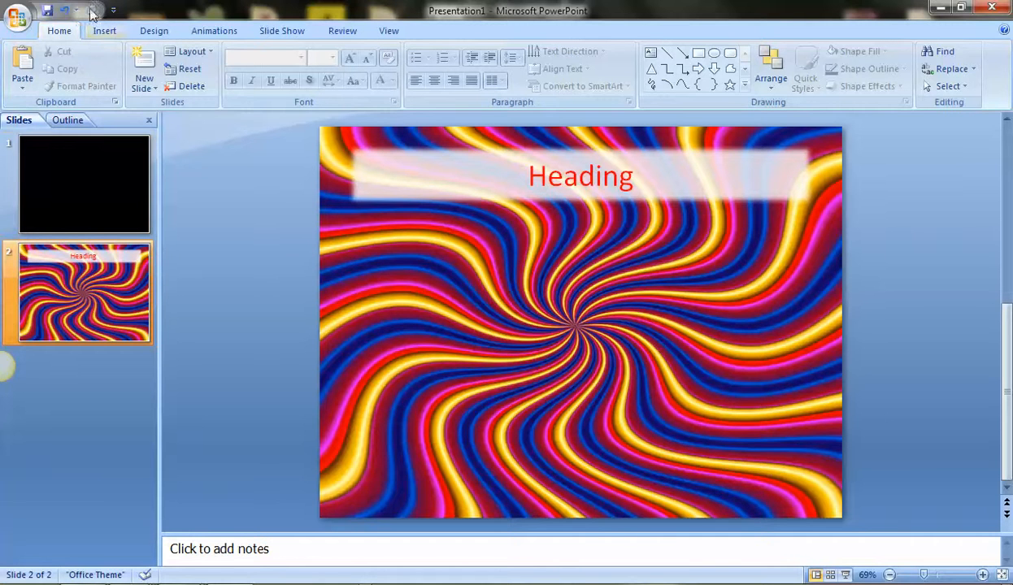
Insert the picture "21challengevidpic_clipped_rev_2" from the Blog Pictures folder onto the slide.
click(105, 33)
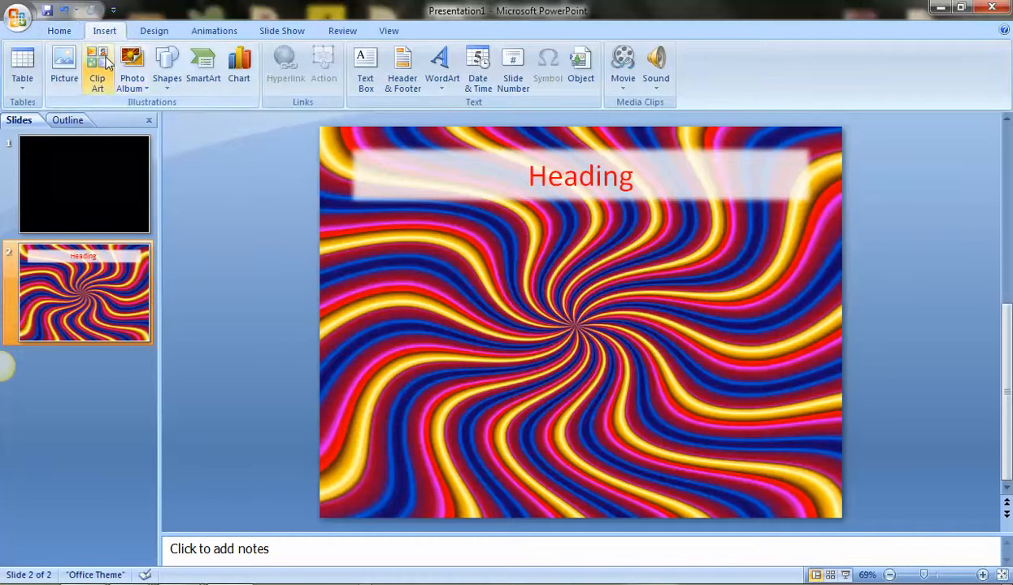
click(57, 63)
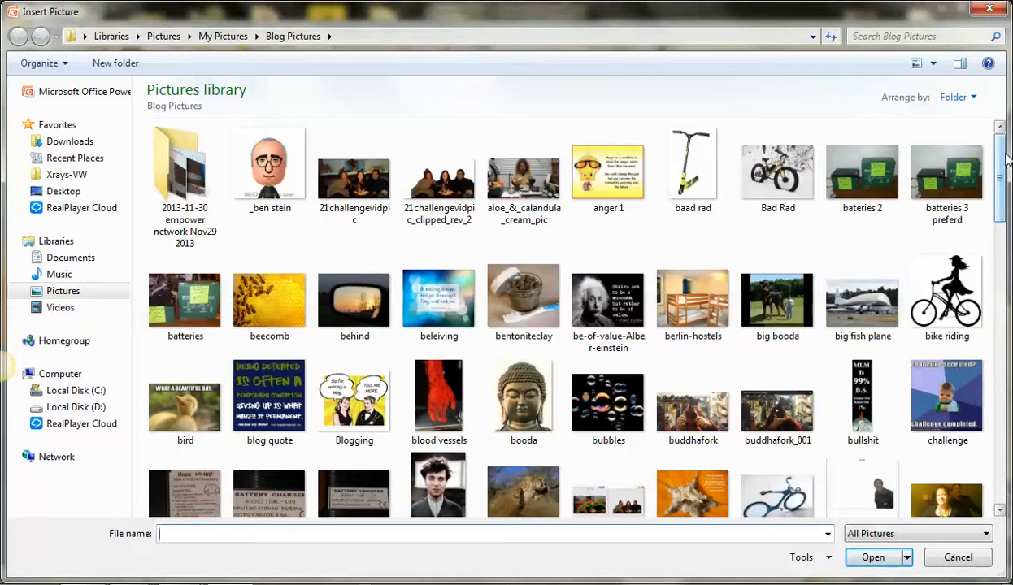
mouse_move(1001, 168)
mouse_down()
mouse_move(1003, 190)
mouse_move(1006, 149)
mouse_up()
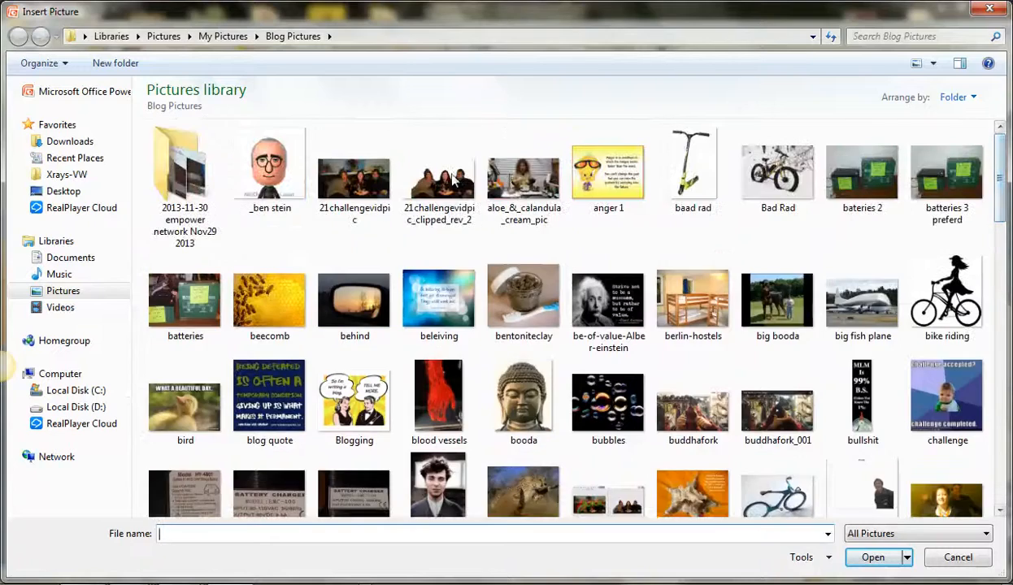
double_click(431, 185)
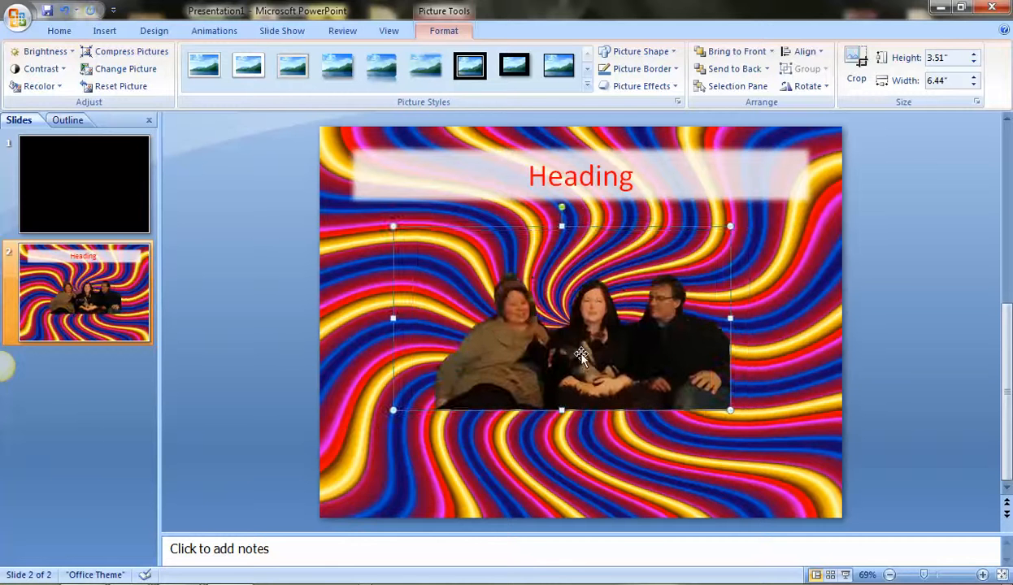
Draw a rectangle about 3.58" high and 7.08" wide around the inserted picture and give it no fill.
click(273, 329)
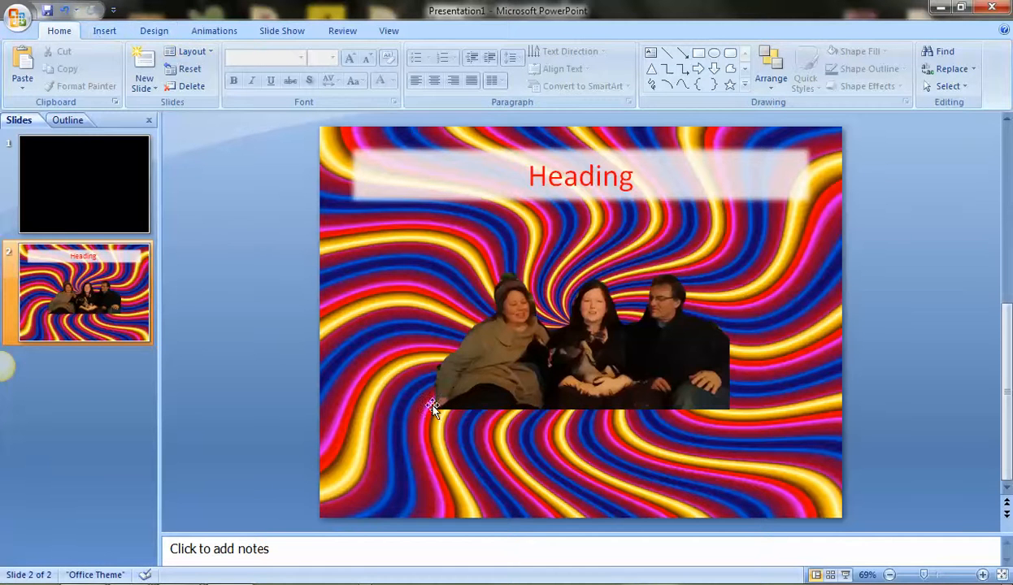
click(703, 57)
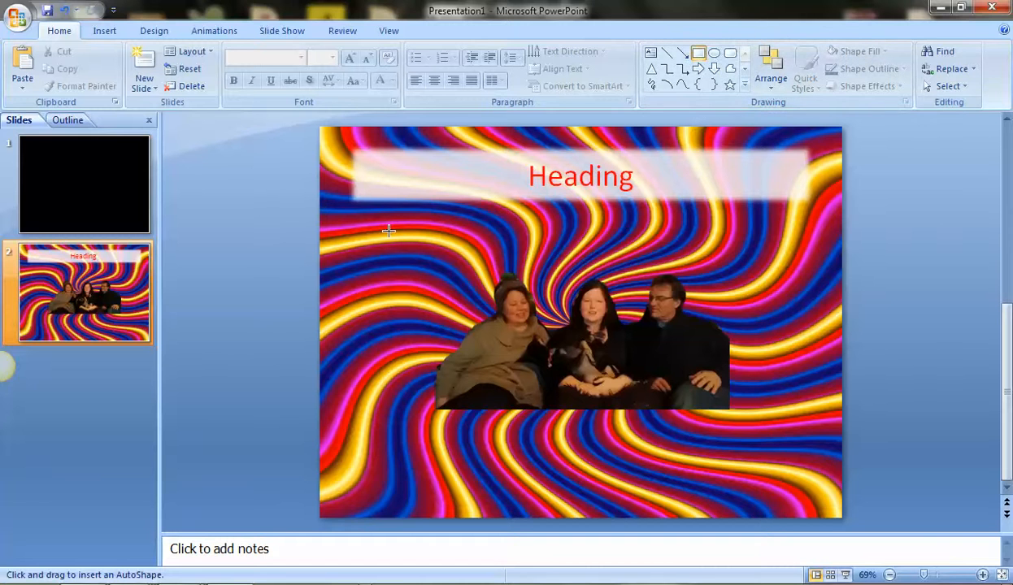
mouse_move(380, 220)
mouse_down()
mouse_move(646, 366)
mouse_move(814, 409)
mouse_move(750, 409)
mouse_up()
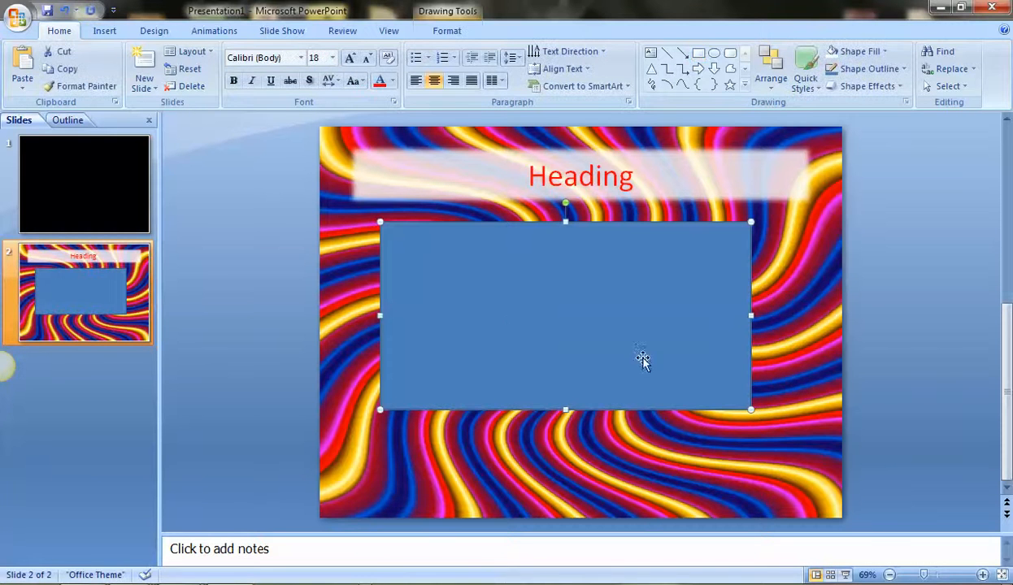
double_click(517, 323)
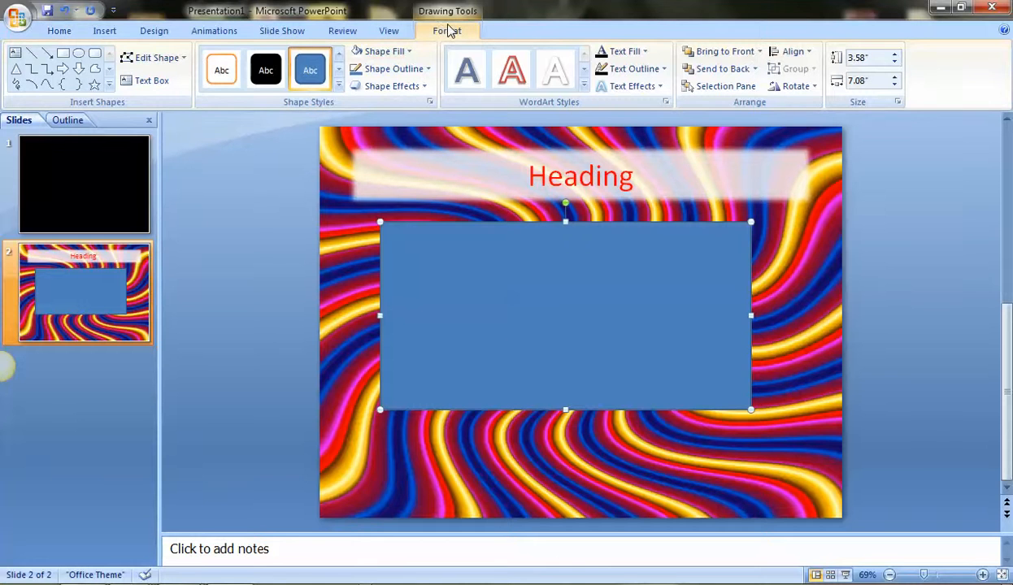
click(389, 52)
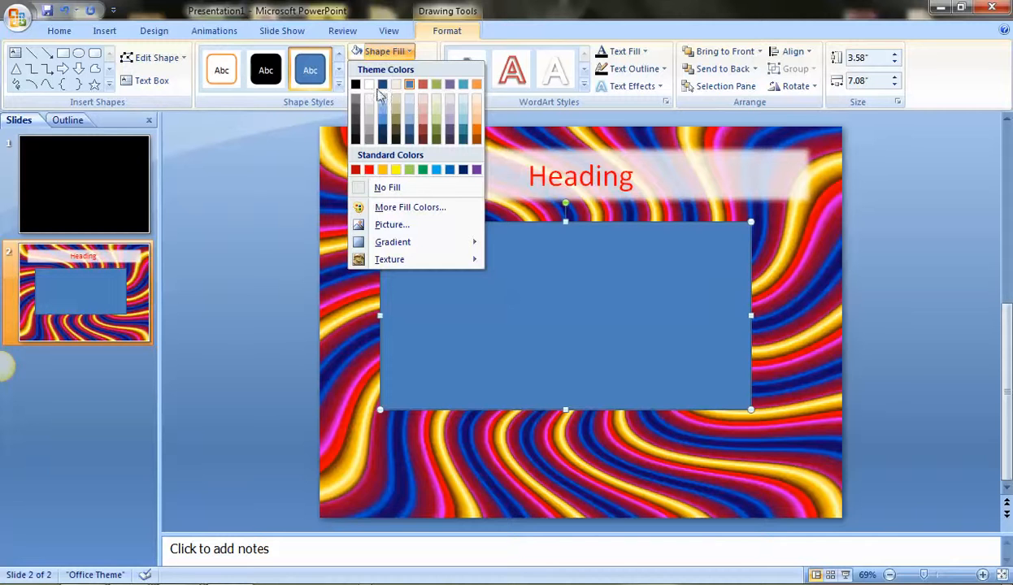
click(386, 192)
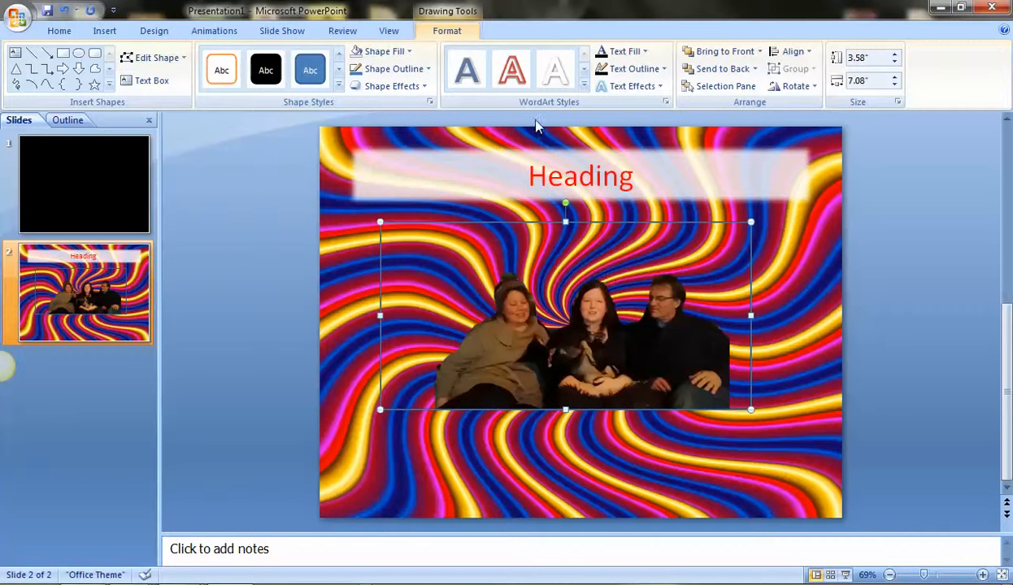
Give the rectangle around the photo a 6 pt black outline and deselect it.
click(418, 72)
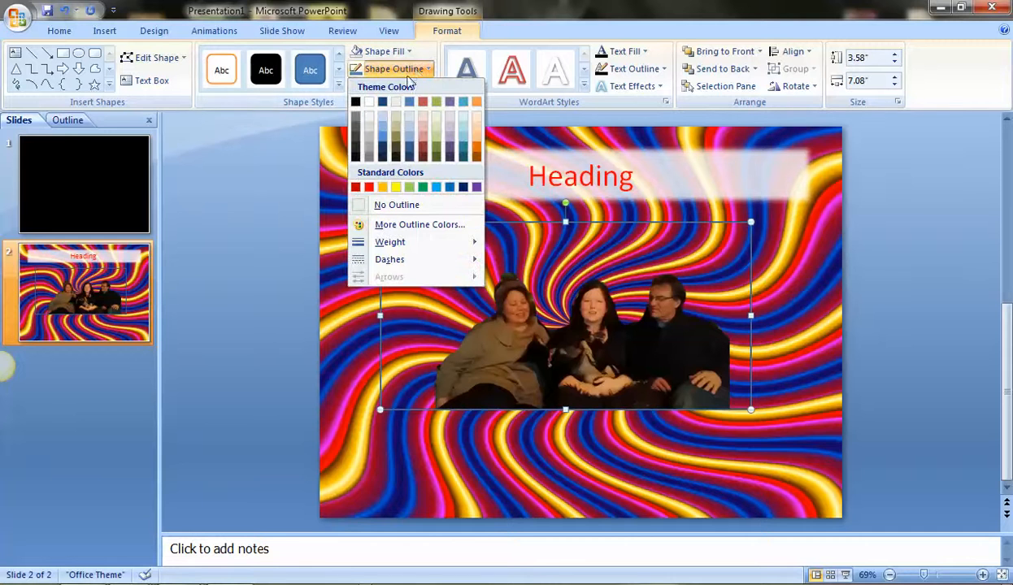
mouse_move(413, 242)
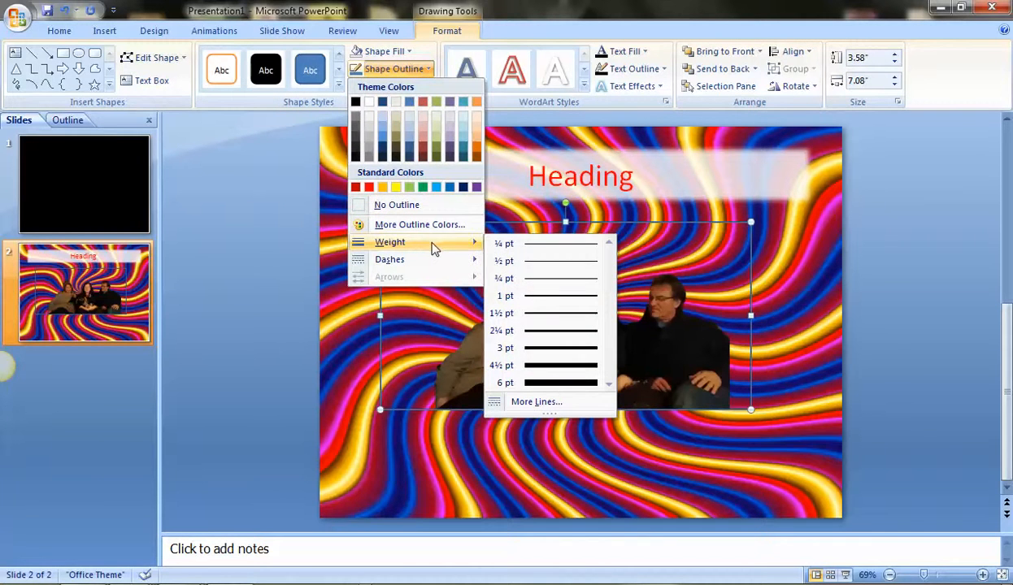
click(556, 388)
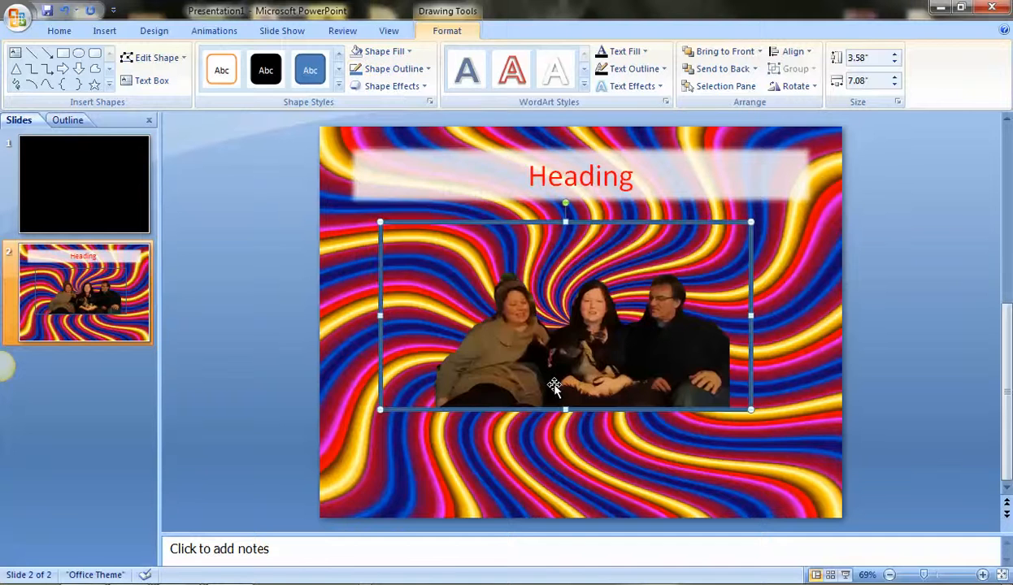
click(392, 69)
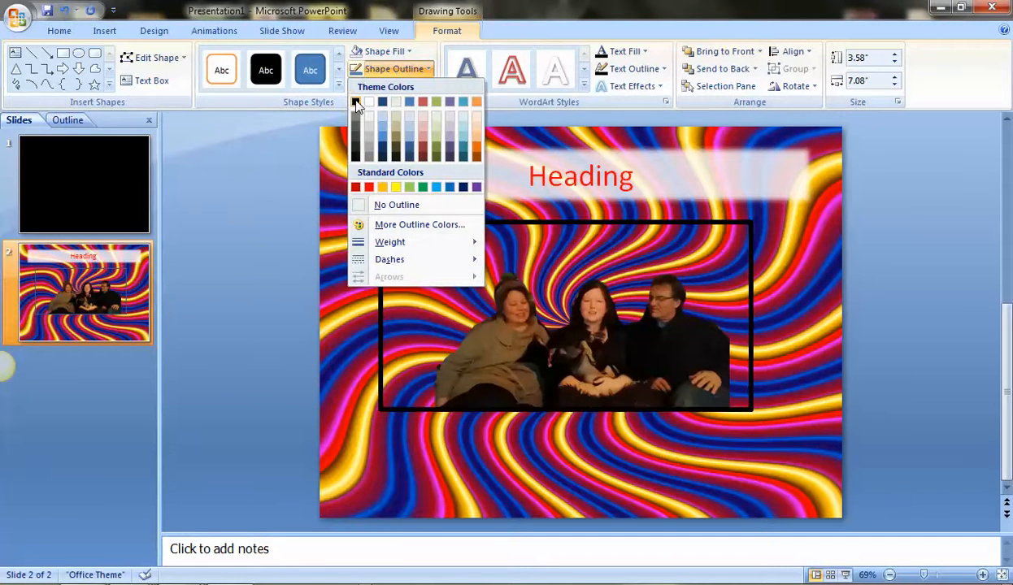
click(355, 100)
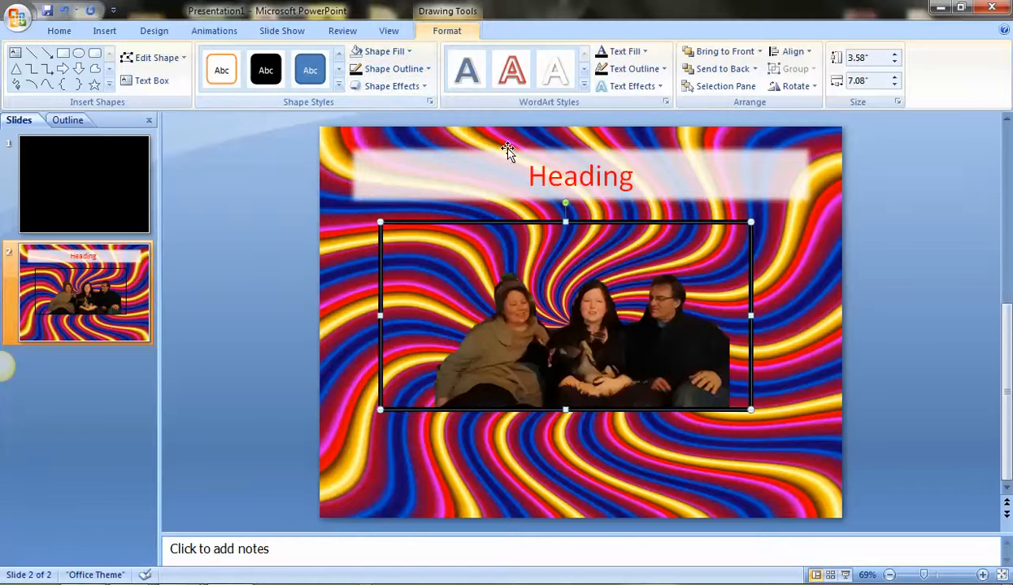
click(357, 291)
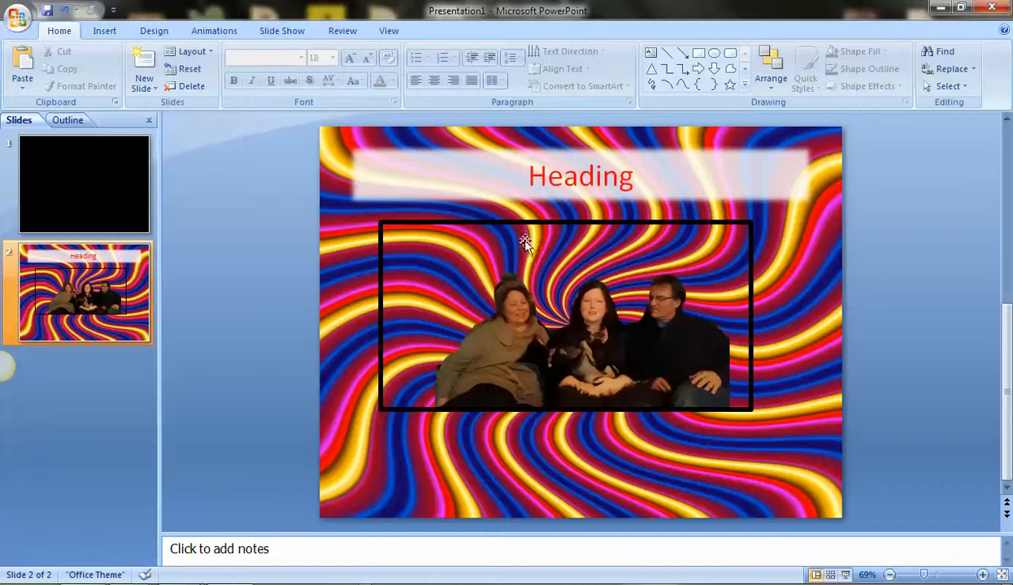
Use the desktop screen-capture tool to capture an image of the outlined photo frame, about 476 x 244 pixels.
mouse_move(14, 340)
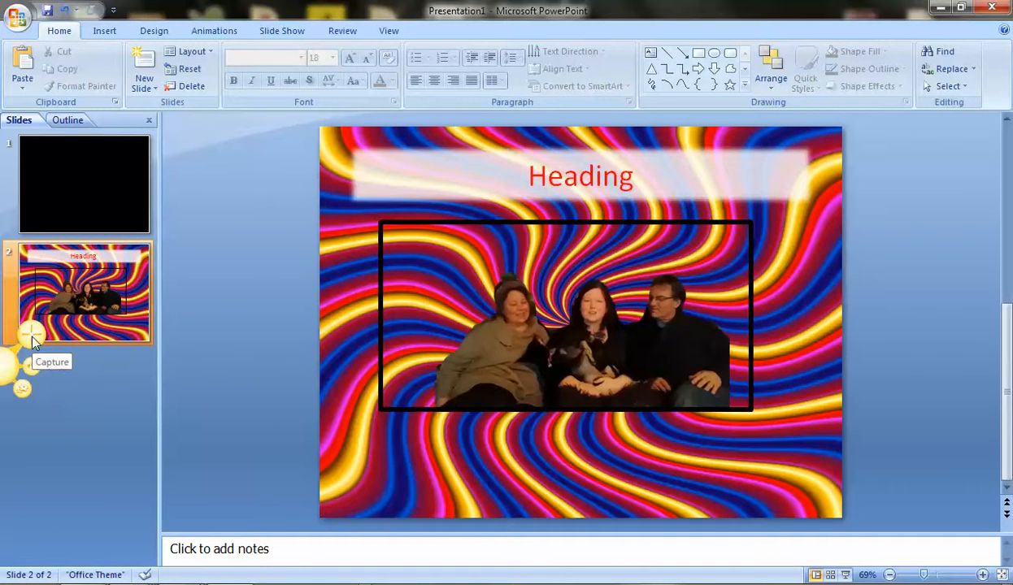
click(32, 336)
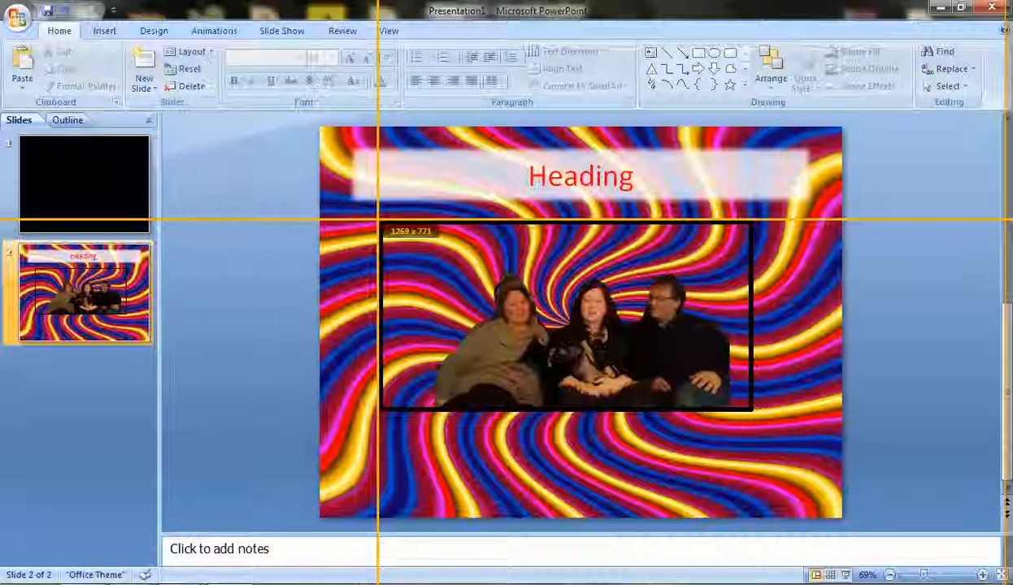
drag(378, 220, 755, 413)
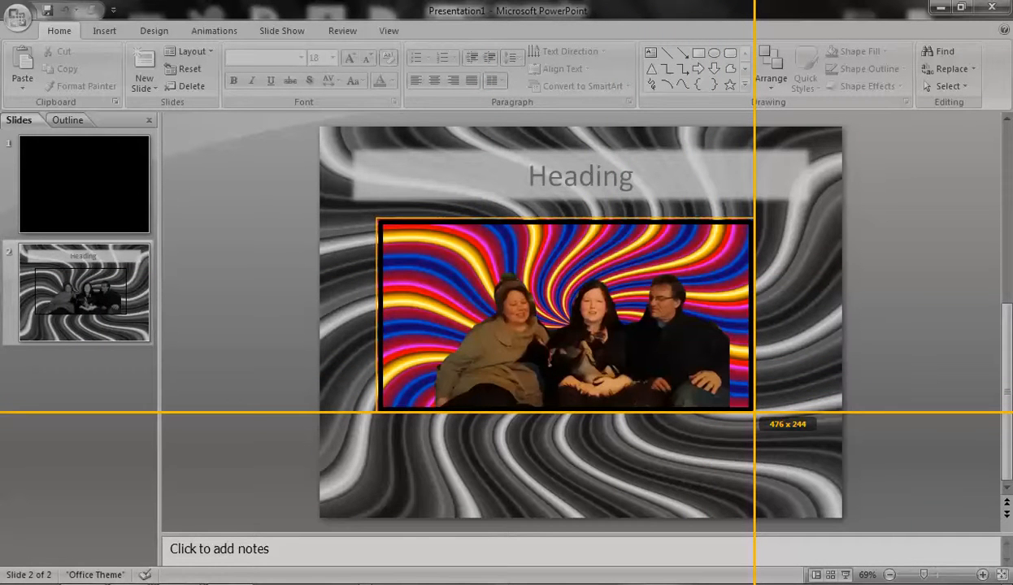
drag(754, 413, 755, 414)
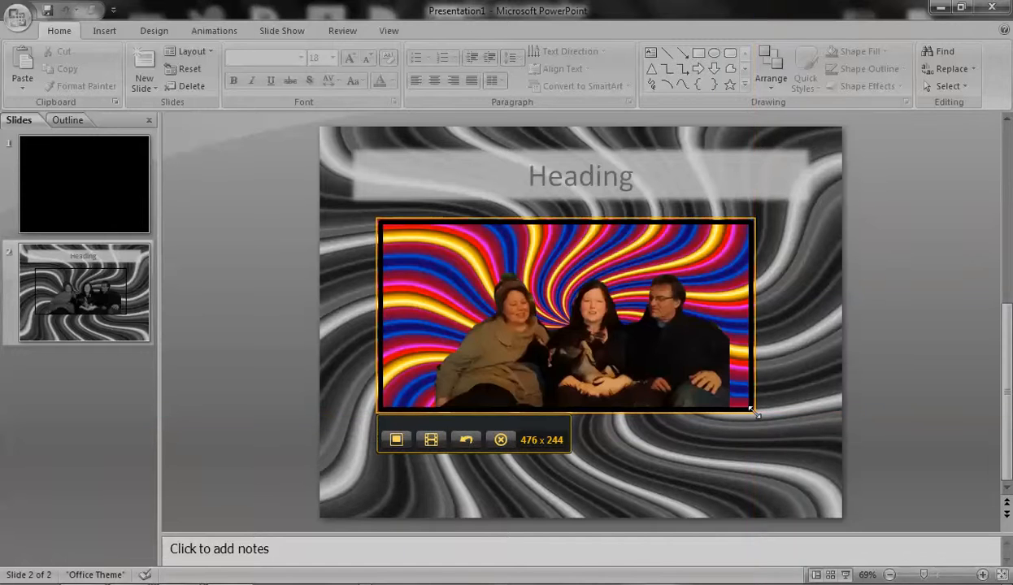
click(397, 439)
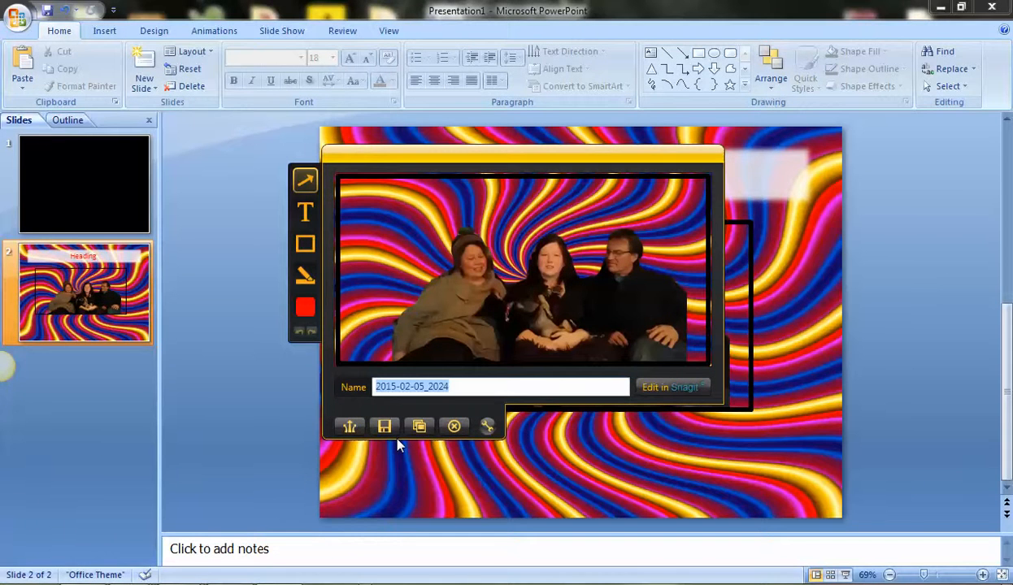
Name the capture "uswithcrazziness" and save it as a PNG image in the Blog Pictures folder.
text(us)
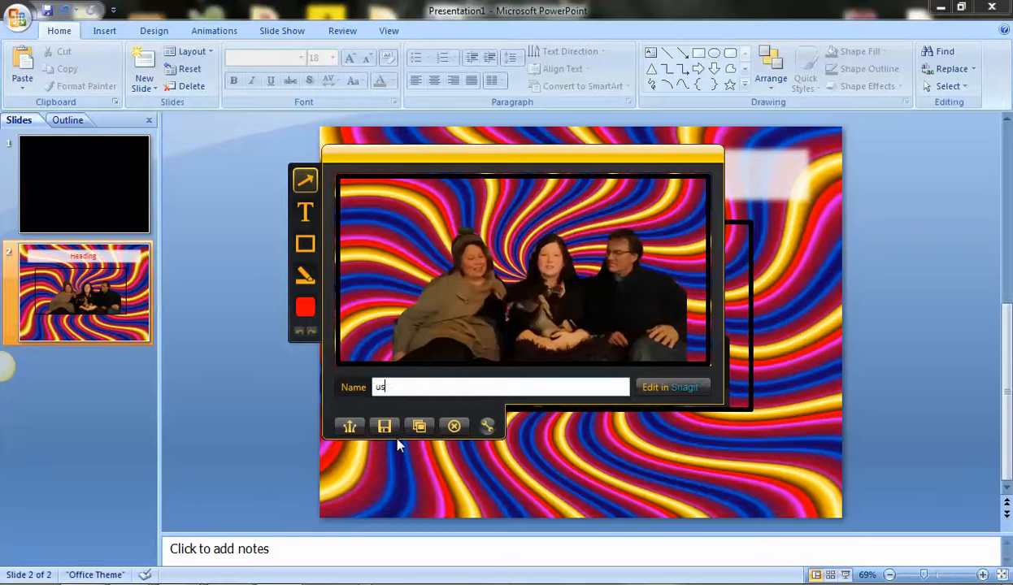
text(withcrazziness)
click(385, 426)
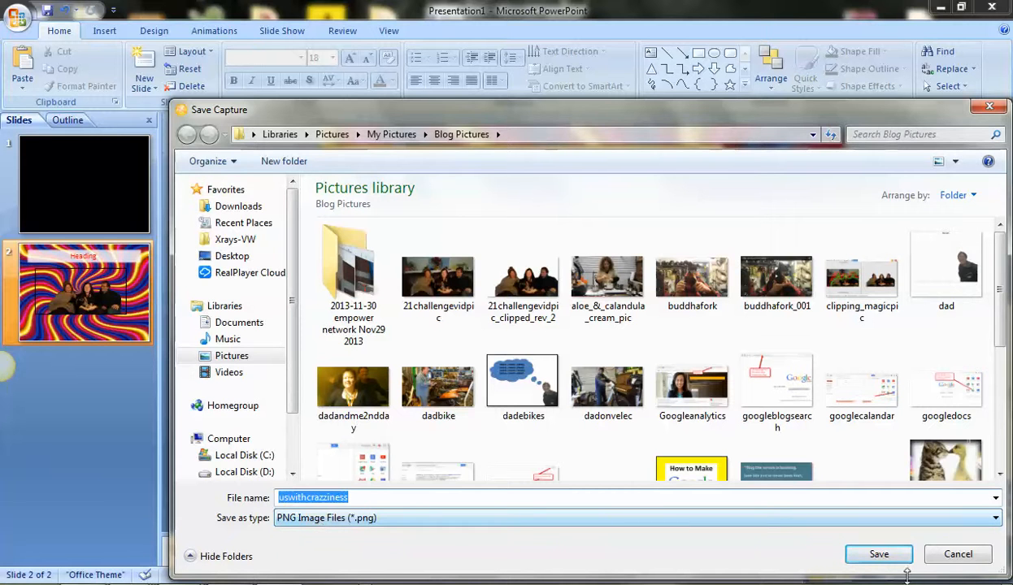
click(880, 556)
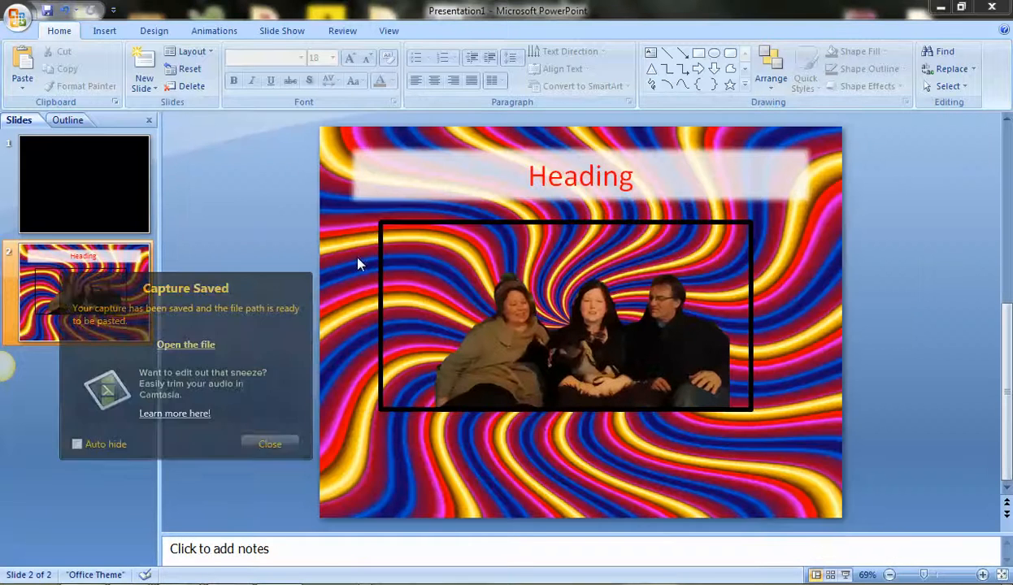